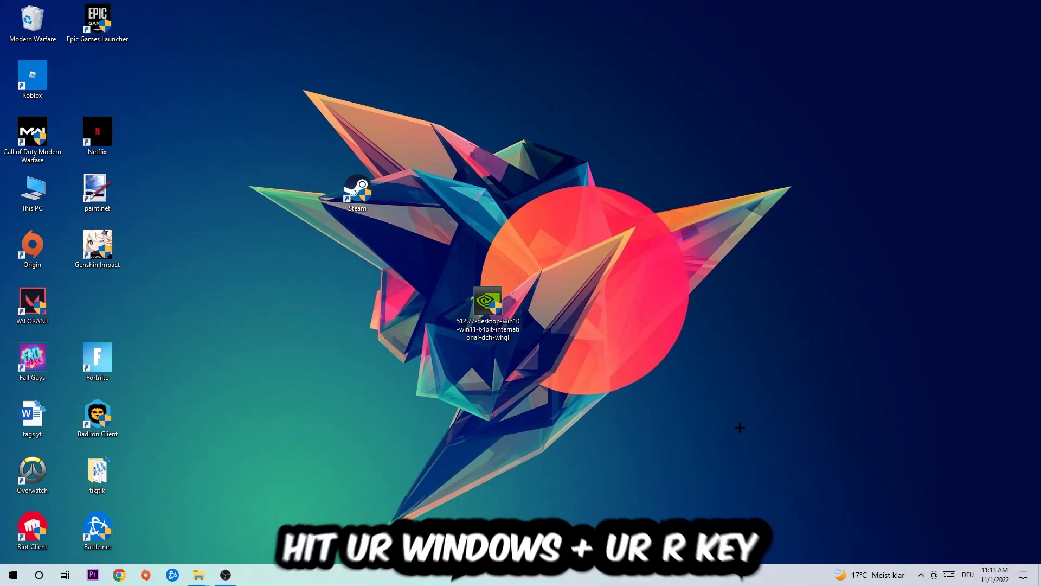
Open the Run dialog with Win+R and move it toward the screen centre
{"action": "key", "text": "super+r"}
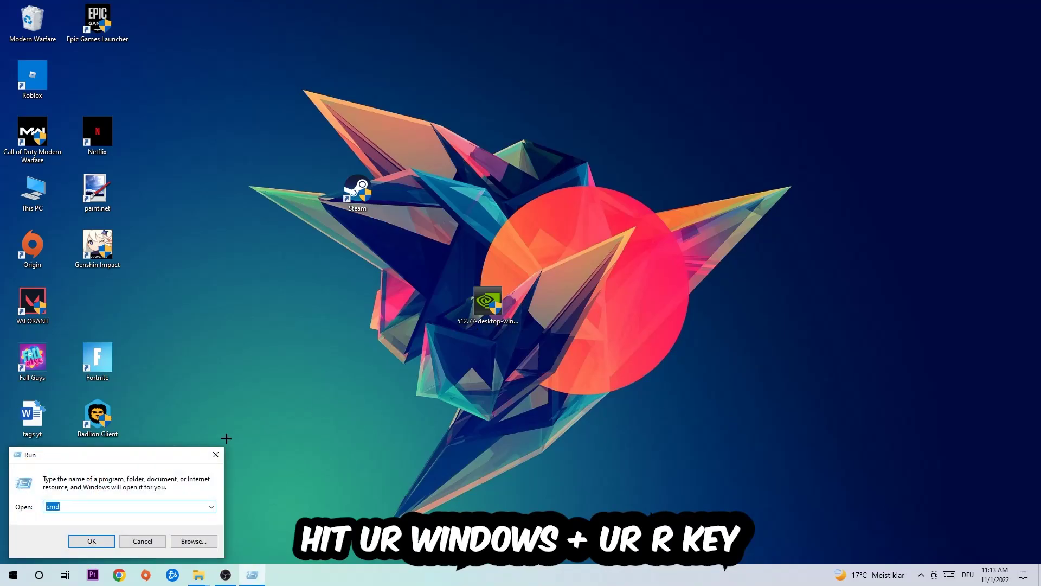
{"action": "left_click_drag", "start_coordinate": [163, 452], "coordinate": [346, 364]}
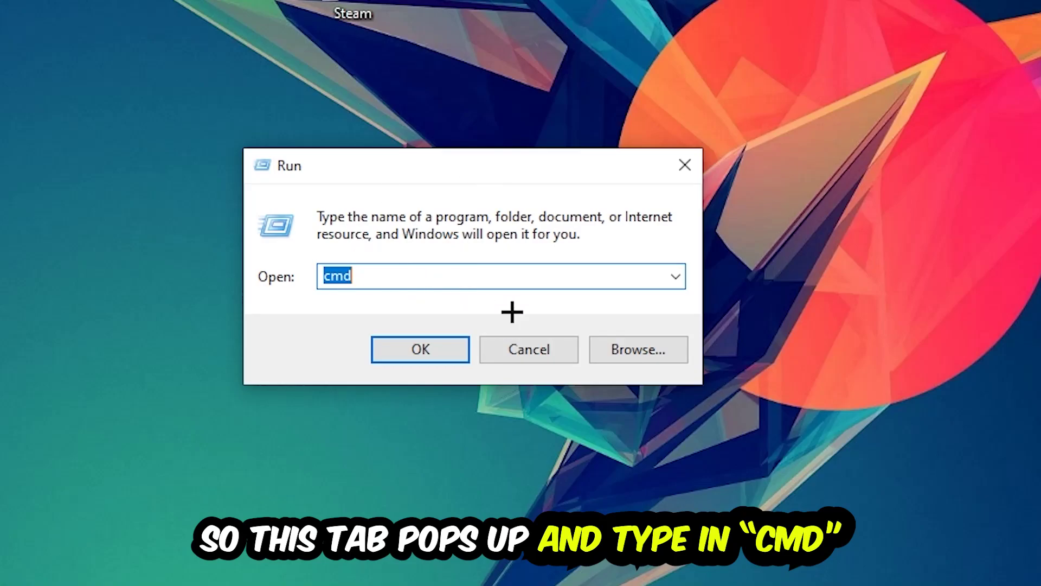
Launch cmd maximized and run 'ipconfig /flushdns' to clear the DNS resolver cache
{"action": "left_click", "coordinate": [458, 346]}
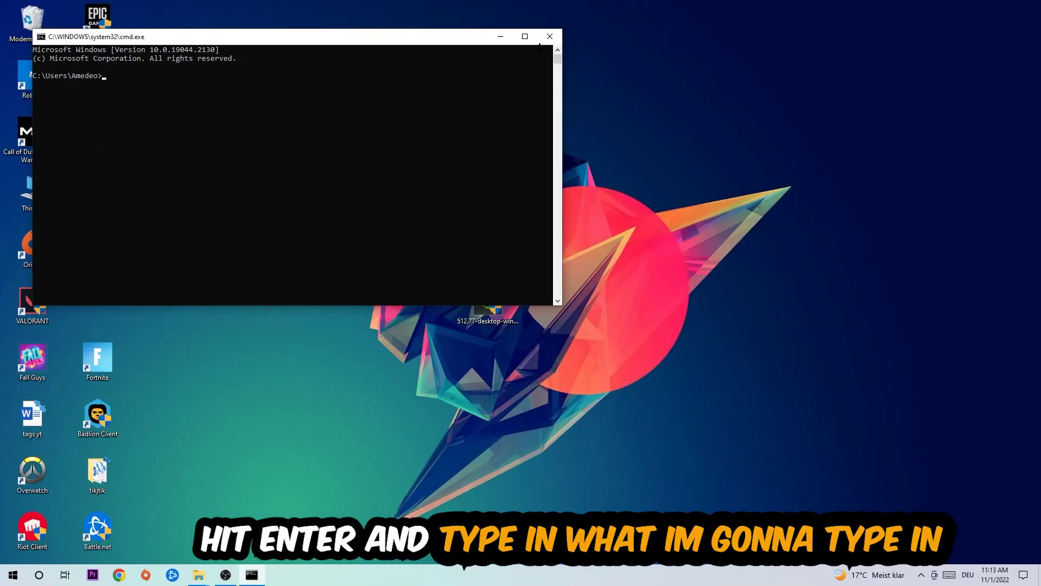
{"action": "left_click", "coordinate": [525, 36]}
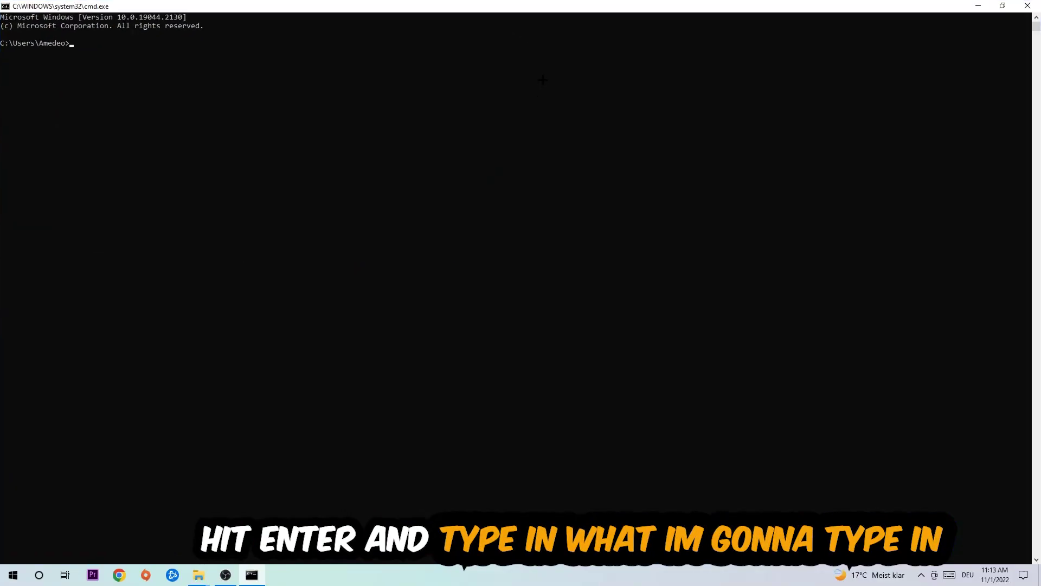
{"action": "type", "text": "ipc"}
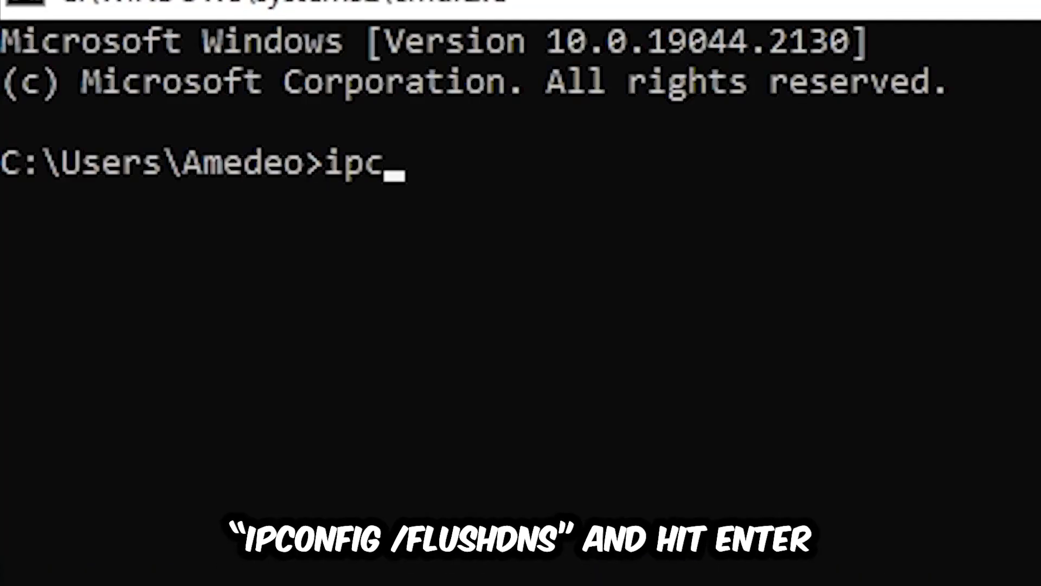
{"action": "type", "text": "onfig /"}
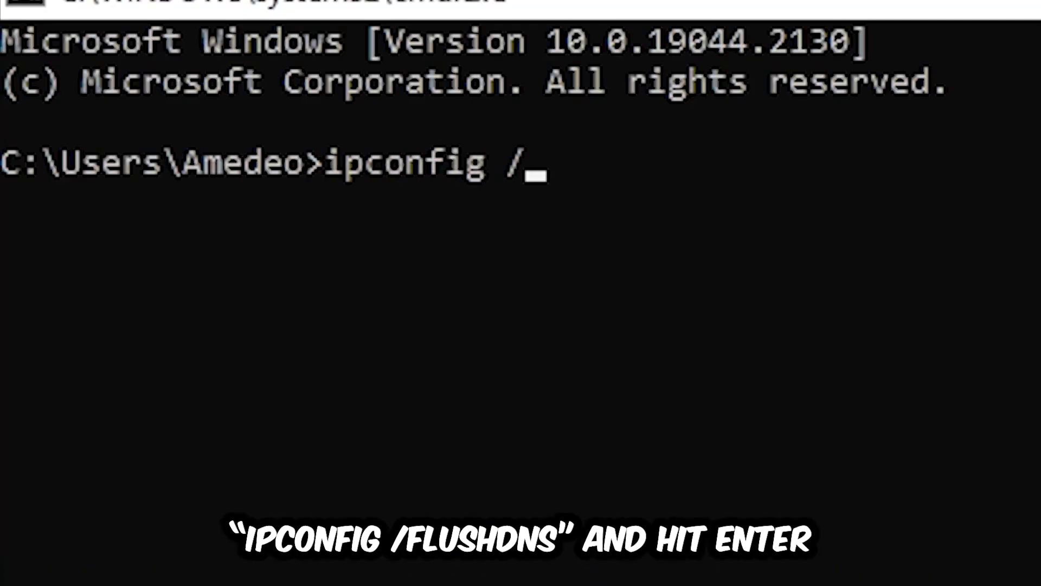
{"action": "type", "text": "flus"}
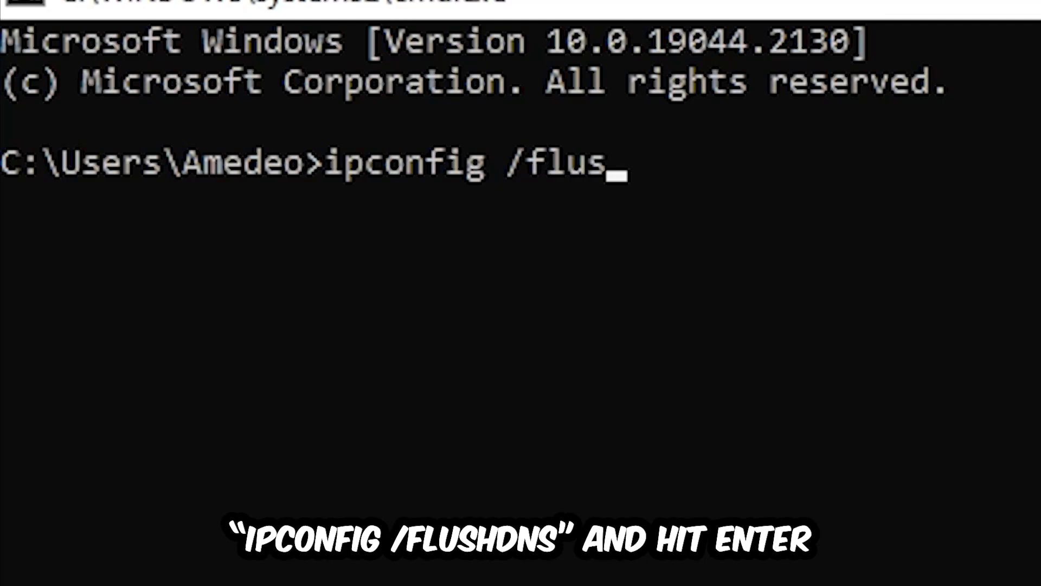
{"action": "type", "text": "hdns"}
{"action": "key", "text": "Return"}
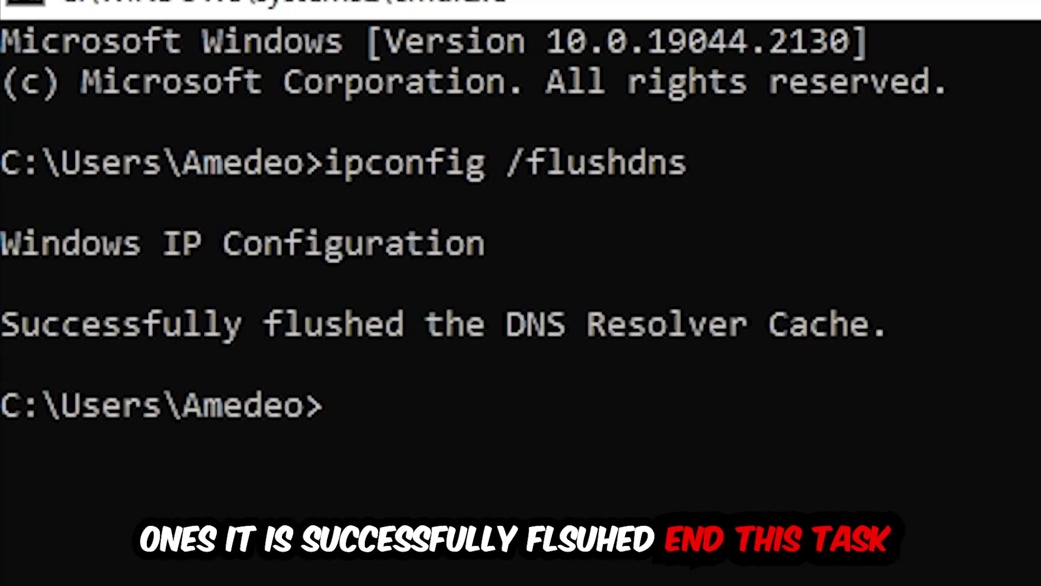
Close Command Prompt and go from Start to Settings' Network & Internet page
{"action": "left_click", "coordinate": [1029, 7]}
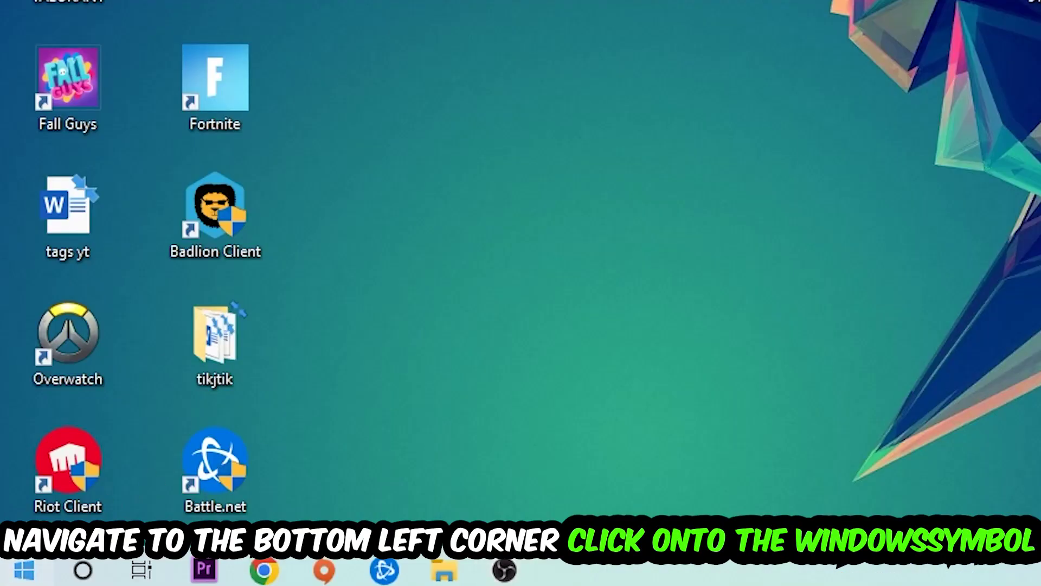
{"action": "left_click", "coordinate": [13, 574]}
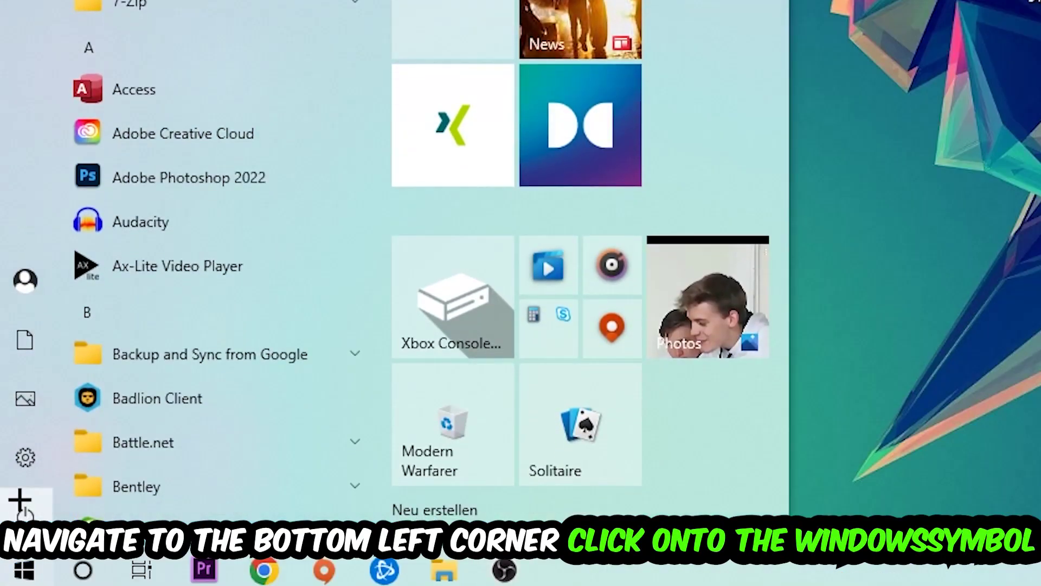
{"action": "left_click", "coordinate": [25, 460]}
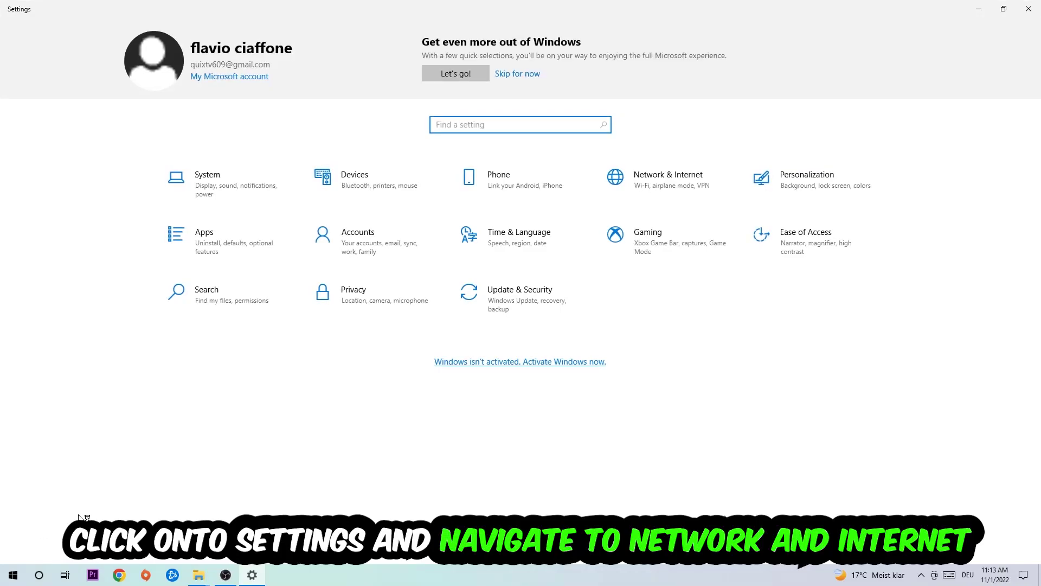
{"action": "left_click", "coordinate": [685, 175]}
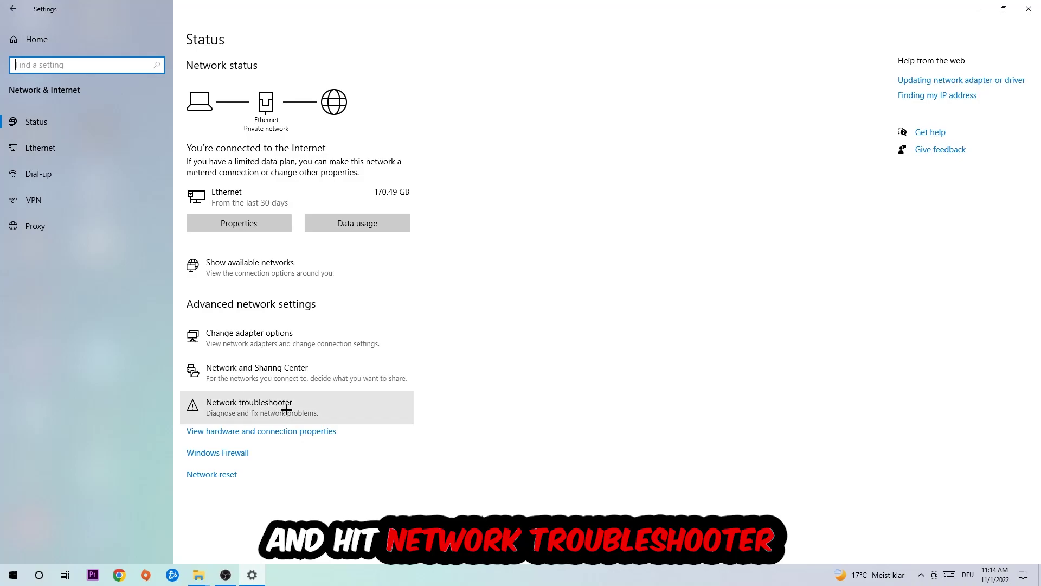
Open the Ethernet connection's properties from Network and Sharing Center, then its TCP/IPv4 settings
{"action": "left_click", "coordinate": [317, 371]}
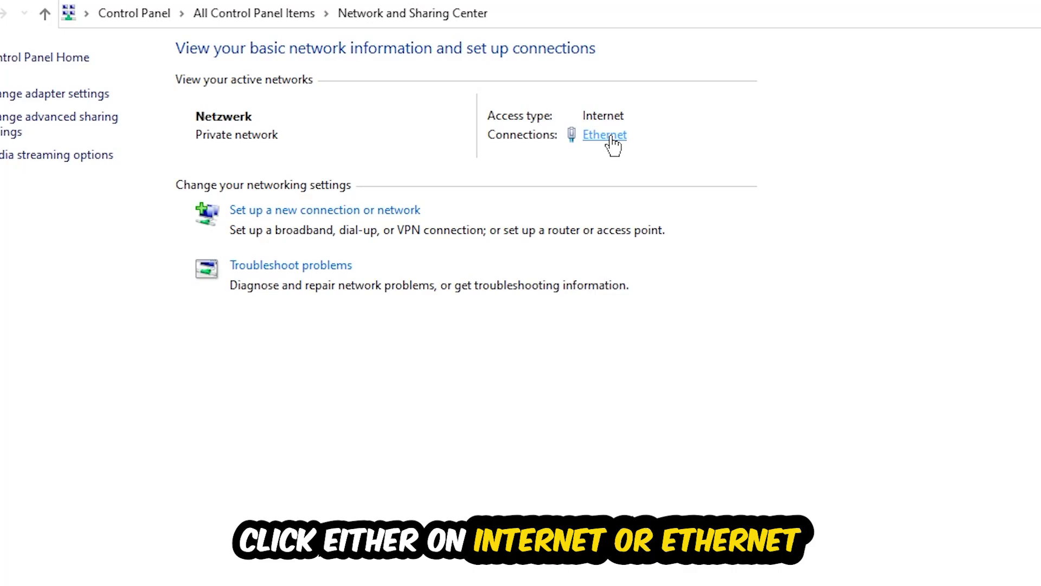
{"action": "left_click", "coordinate": [604, 136]}
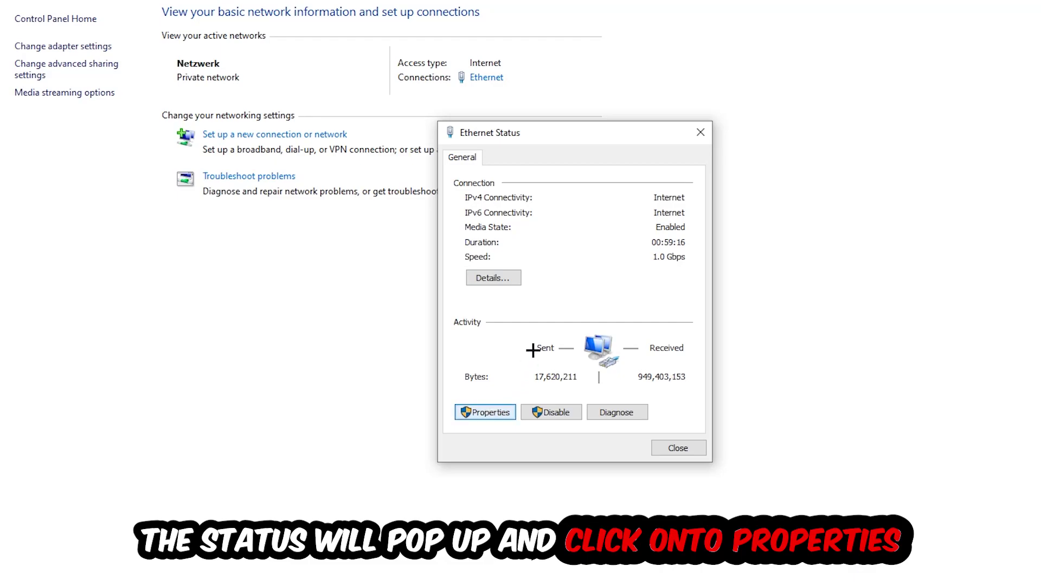
{"action": "left_click_drag", "start_coordinate": [561, 154], "coordinate": [577, 88]}
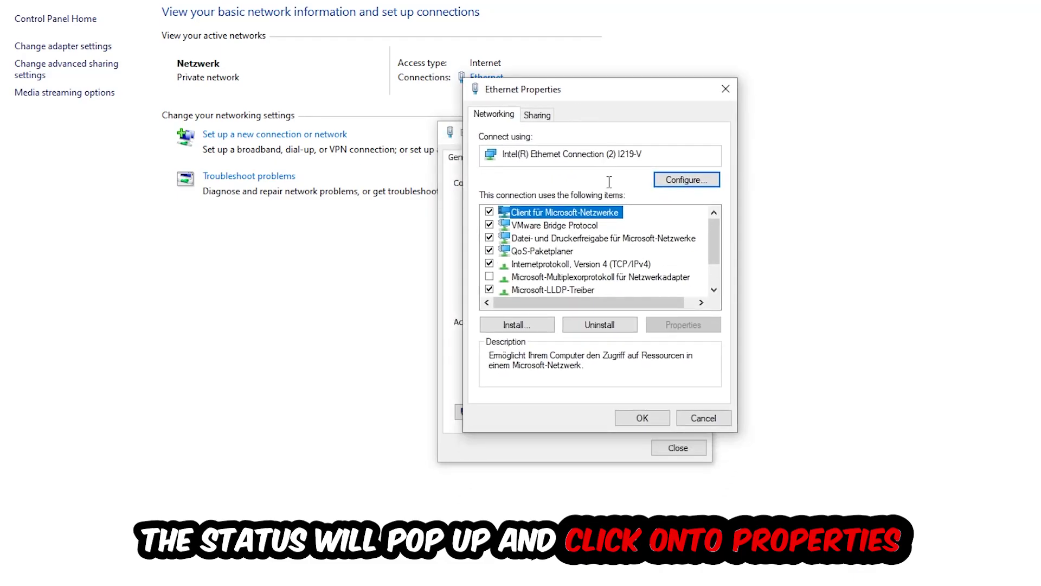
{"action": "double_click", "coordinate": [554, 264]}
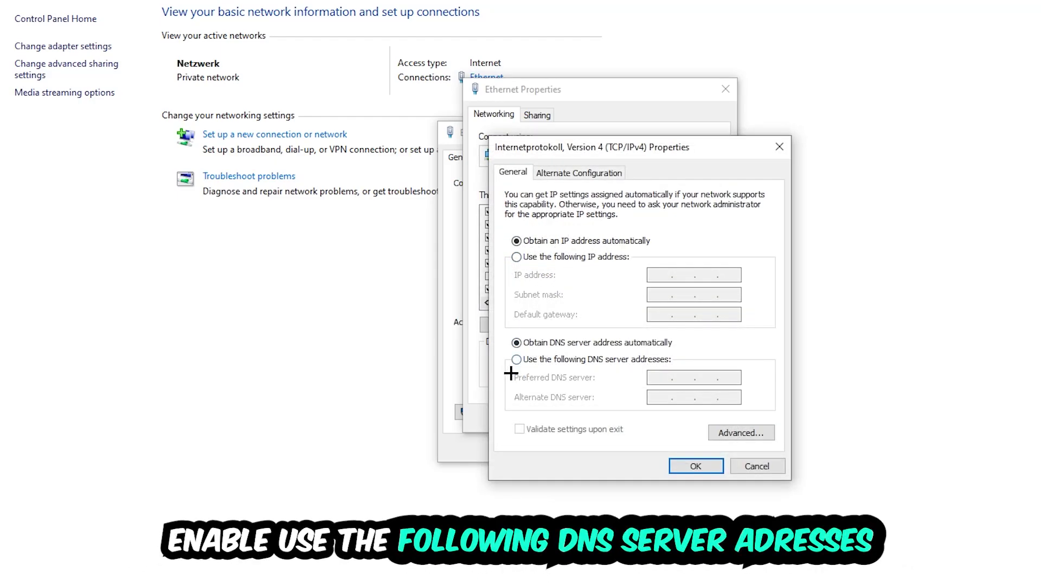
Apply manual Google DNS server addresses, then close Ethernet Properties and Ethernet Status
{"action": "left_click", "coordinate": [534, 361]}
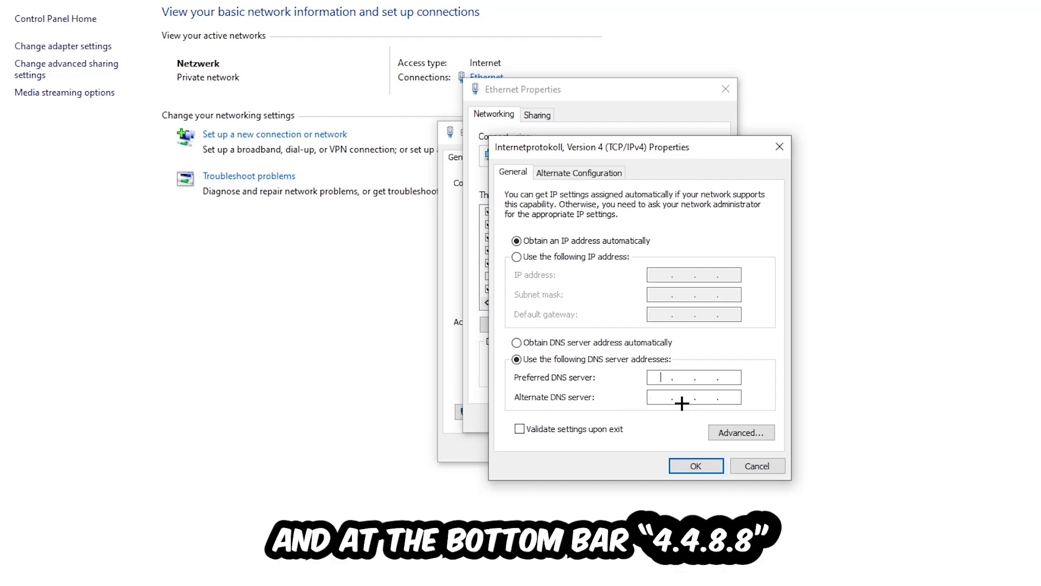
{"action": "left_click", "coordinate": [696, 466]}
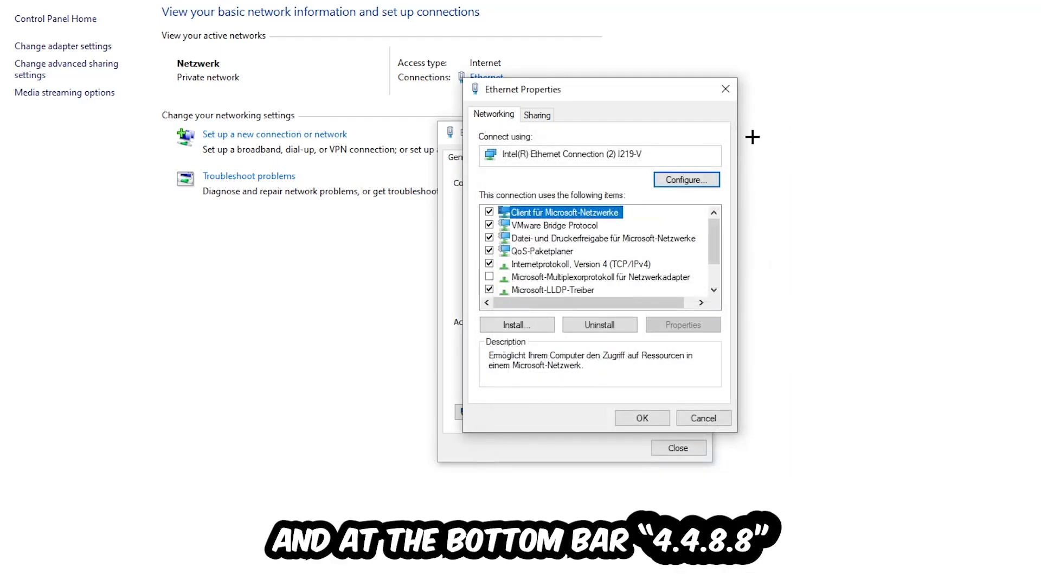
{"action": "left_click", "coordinate": [726, 90]}
{"action": "left_click", "coordinate": [705, 132]}
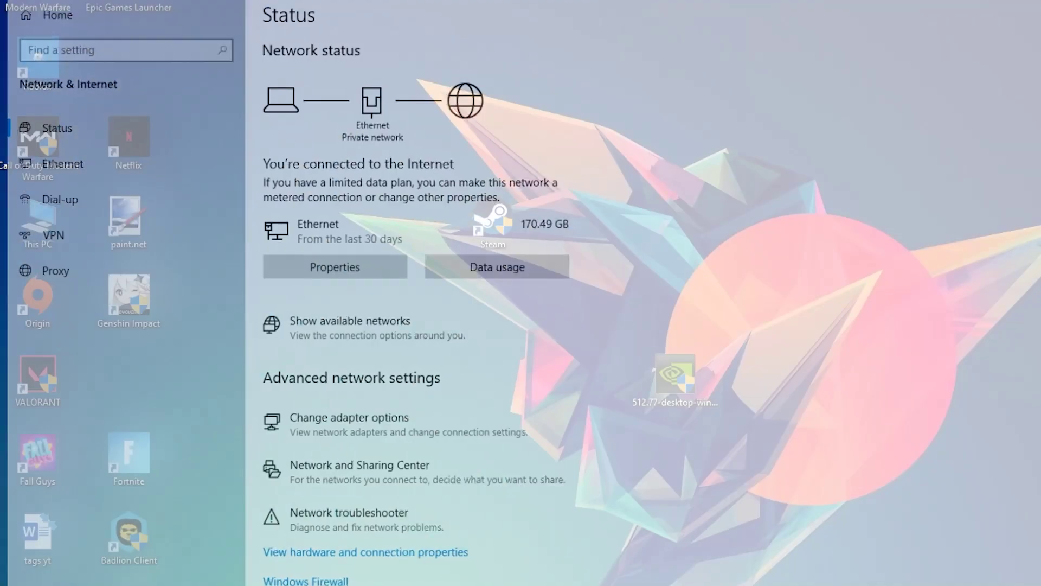